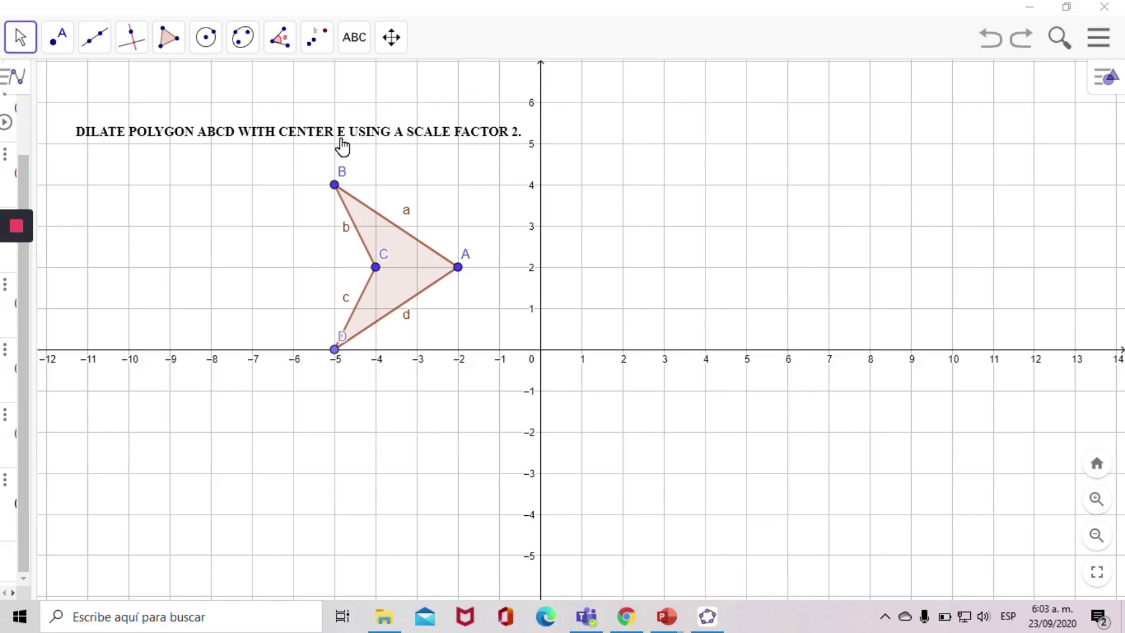
Place centre point E at (-3, 2) inside quadrilateral ABCD
left_click(57, 39)
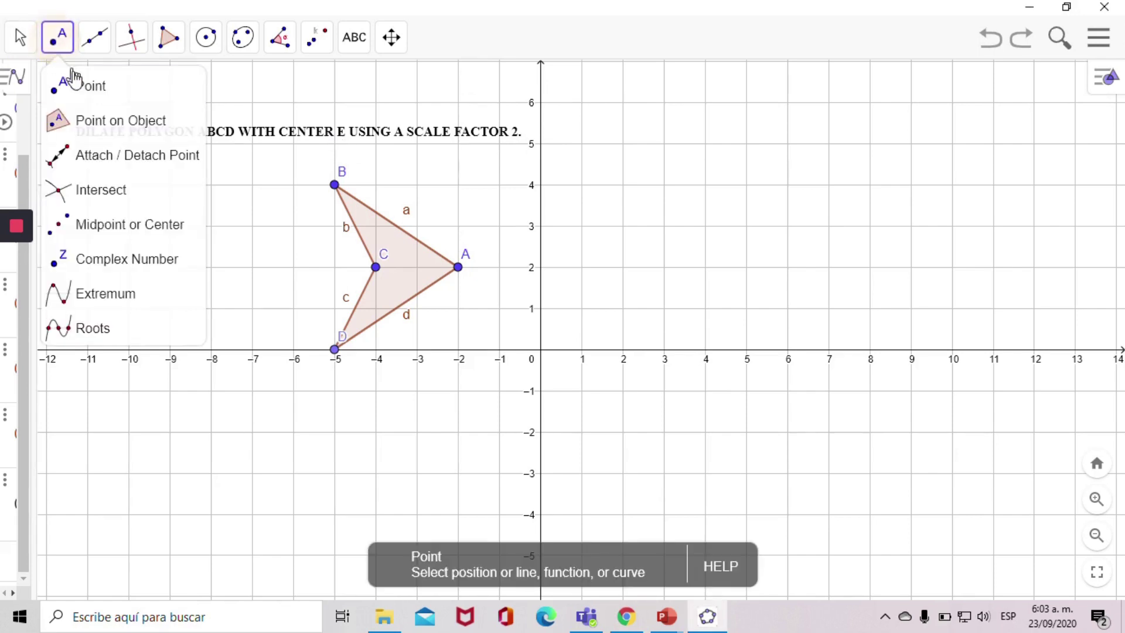
left_click(82, 88)
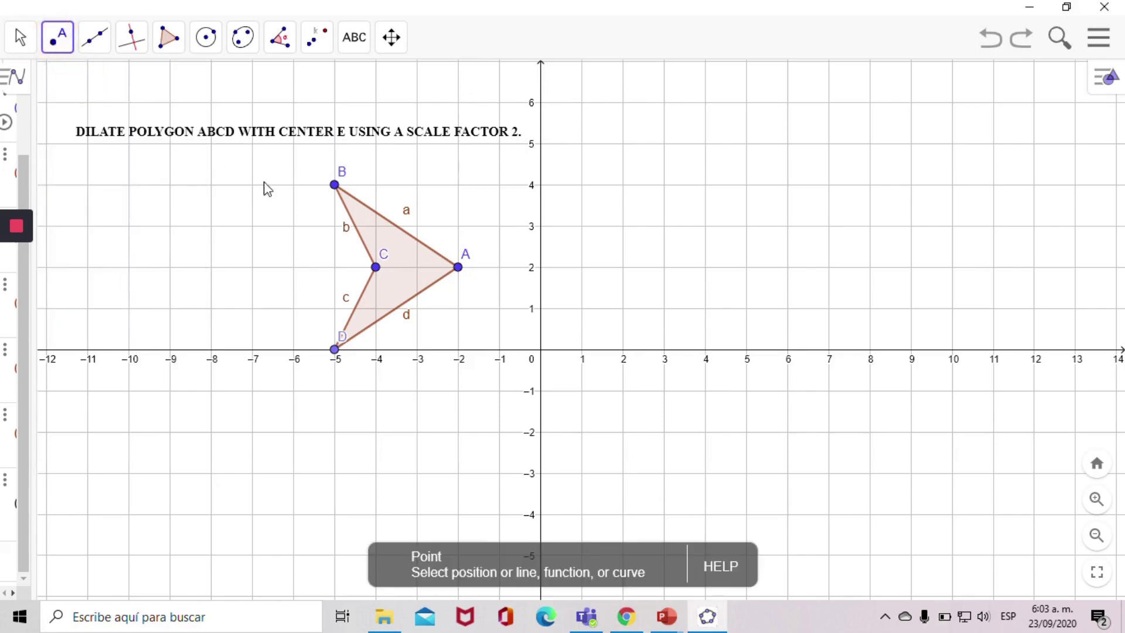
left_click(417, 268)
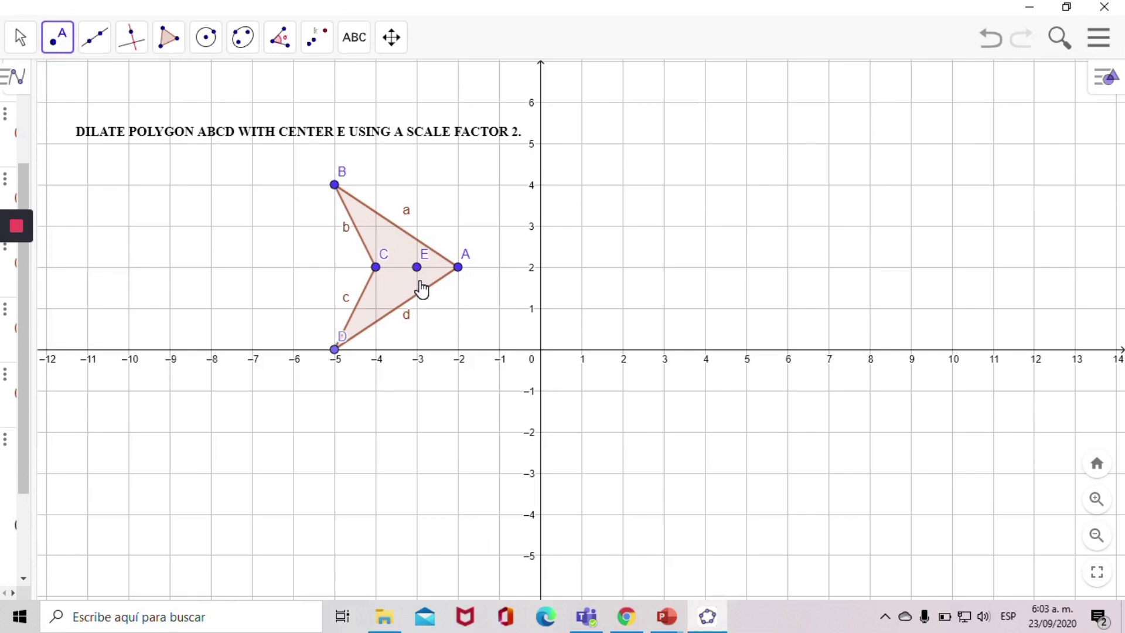
Dilate quadrilateral ABCD from point E with Dilate from Point
left_click(319, 43)
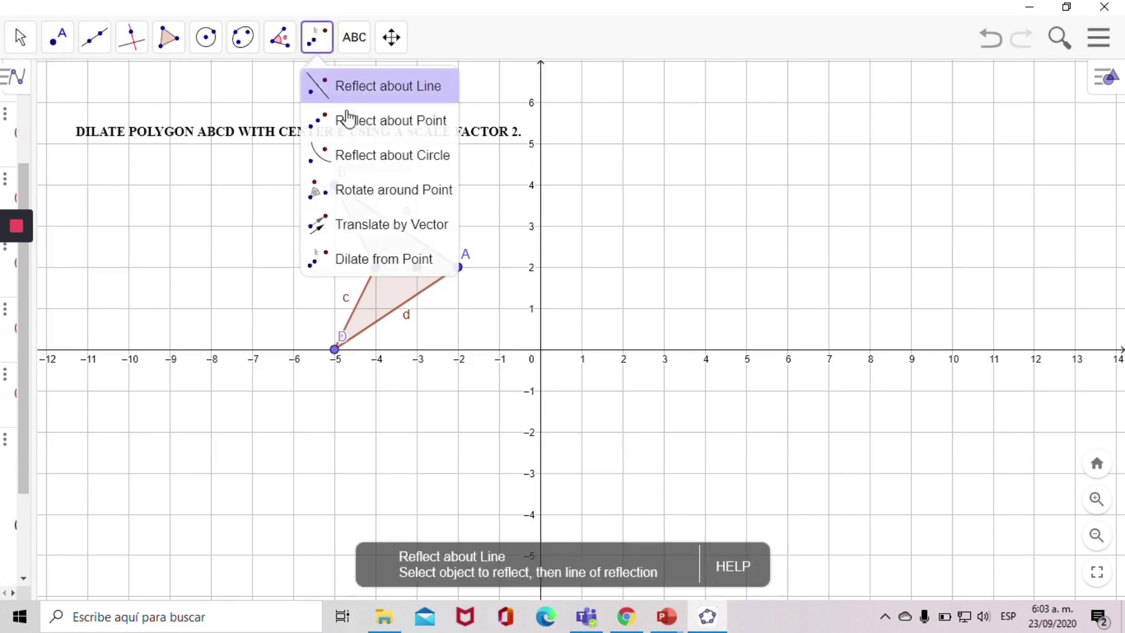
left_click(359, 263)
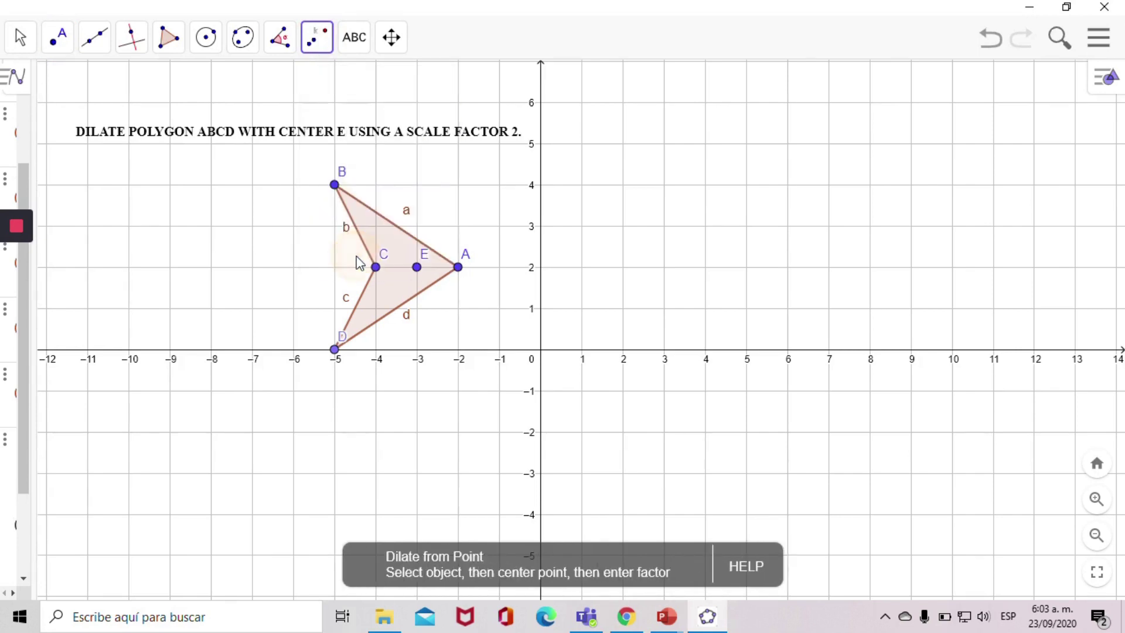
left_click(377, 230)
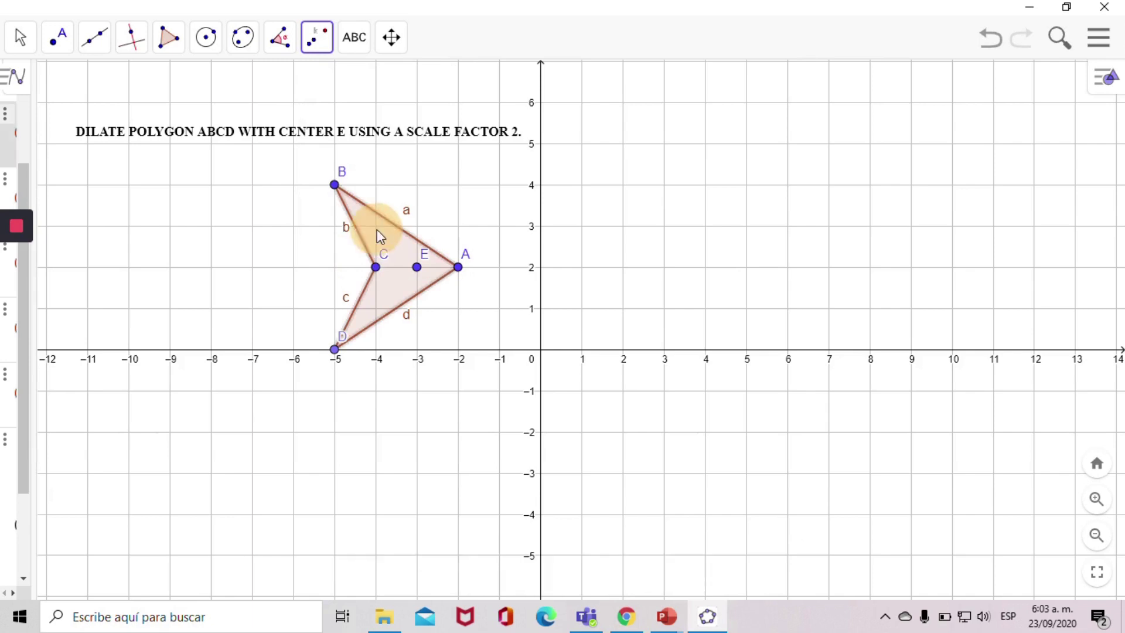
left_click(416, 267)
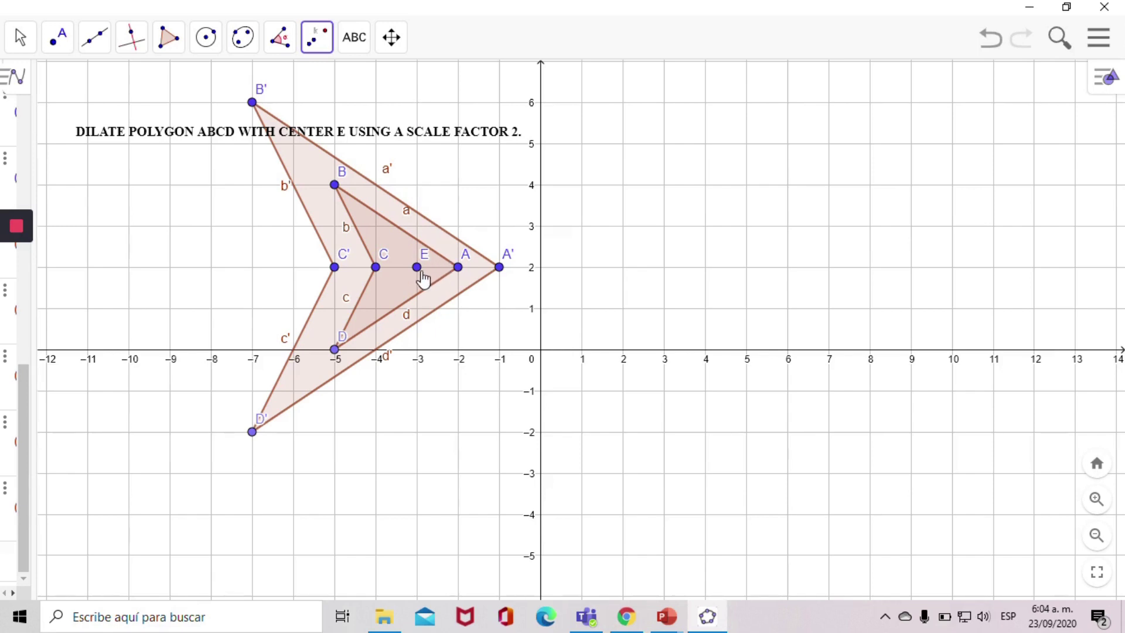
Drag centre E along y = 2 from inside ABCD out to (1, 2)
left_click(21, 40)
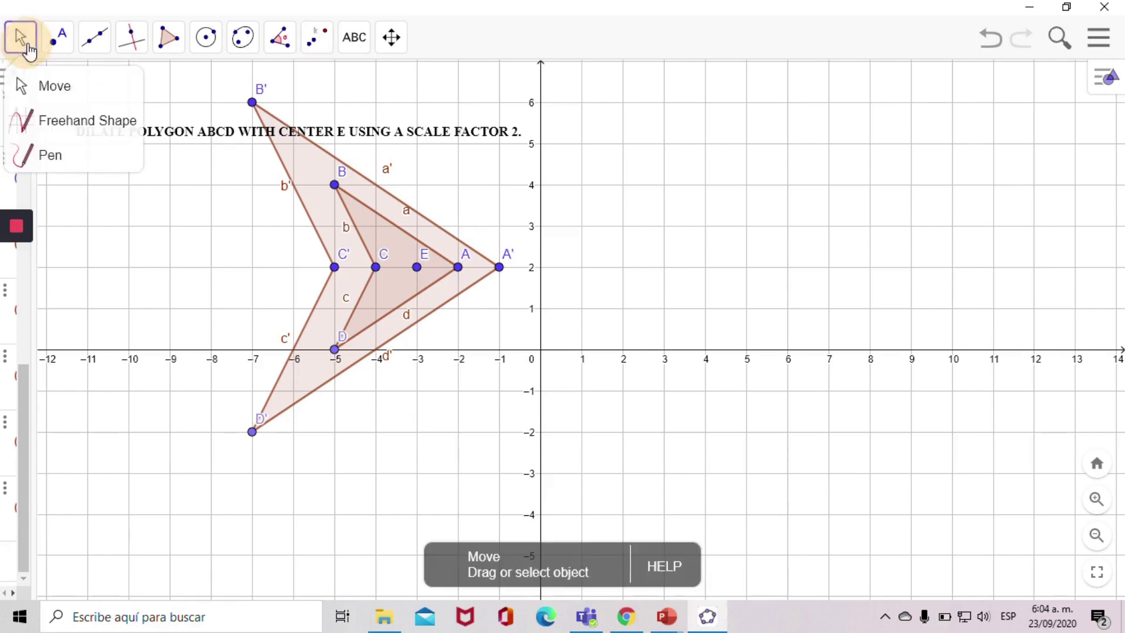
left_click(66, 94)
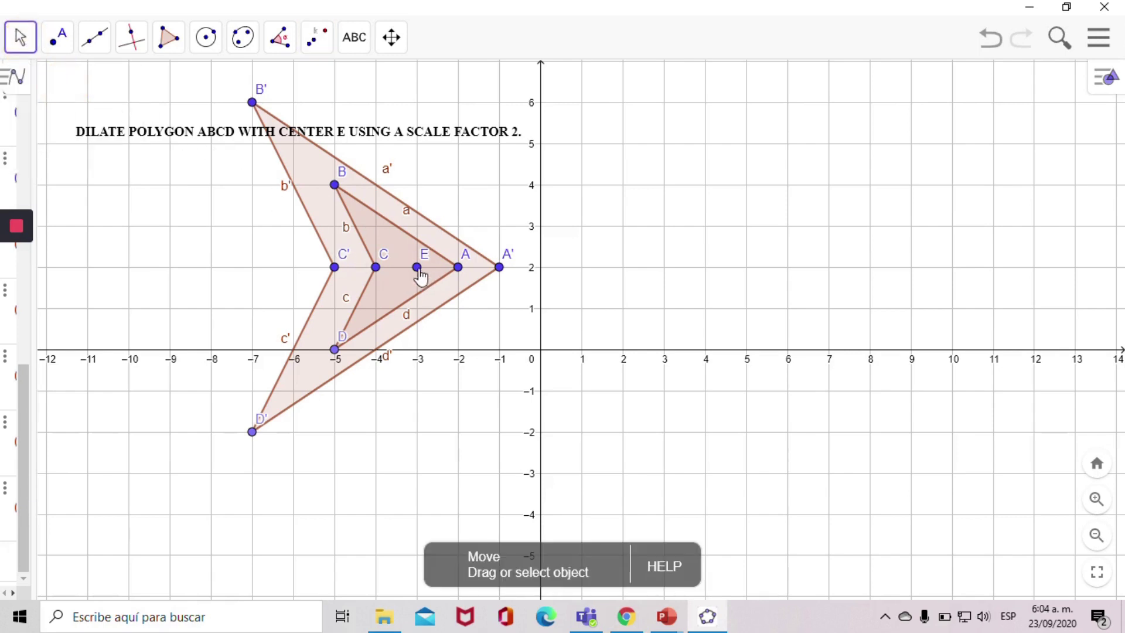
left_click_drag(419, 275, 460, 275)
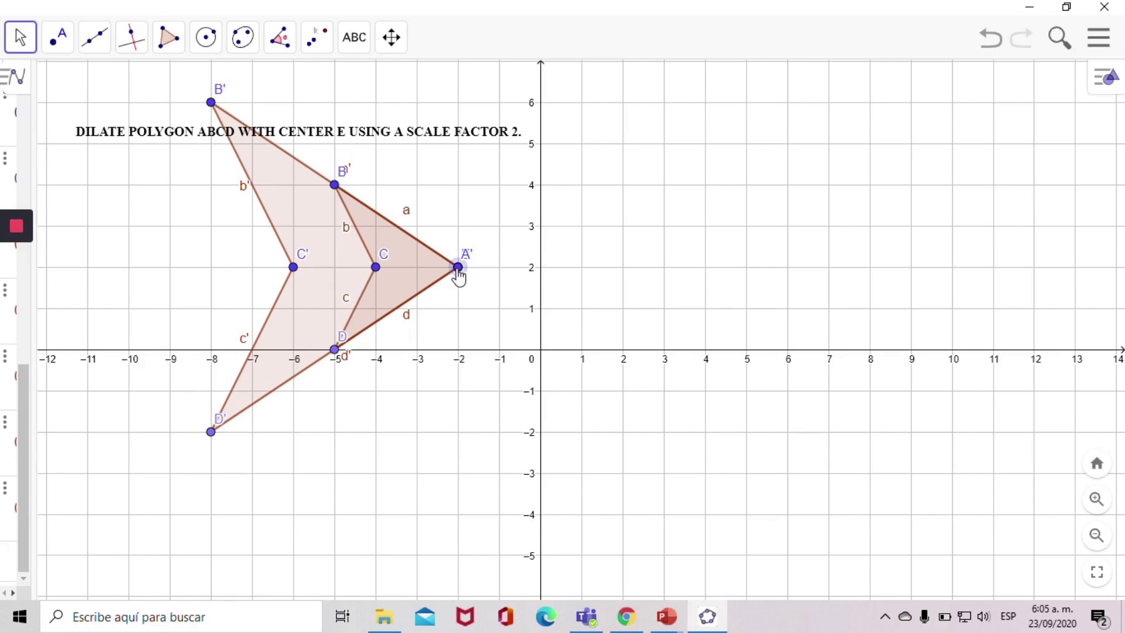
left_click_drag(459, 275, 583, 273)
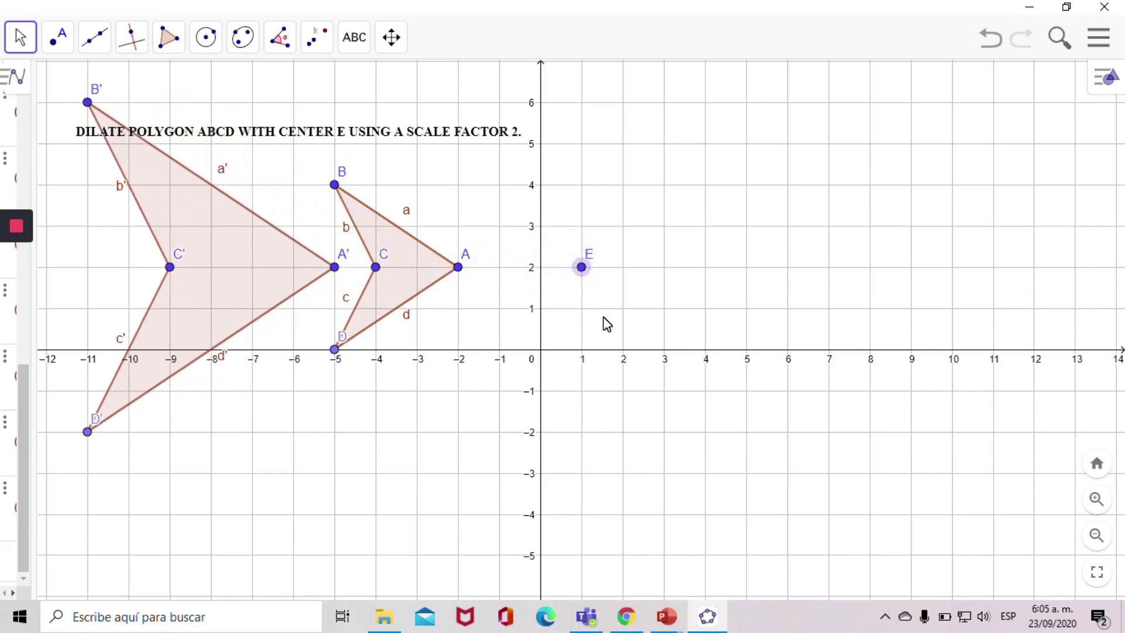
mouse_move(15, 226)
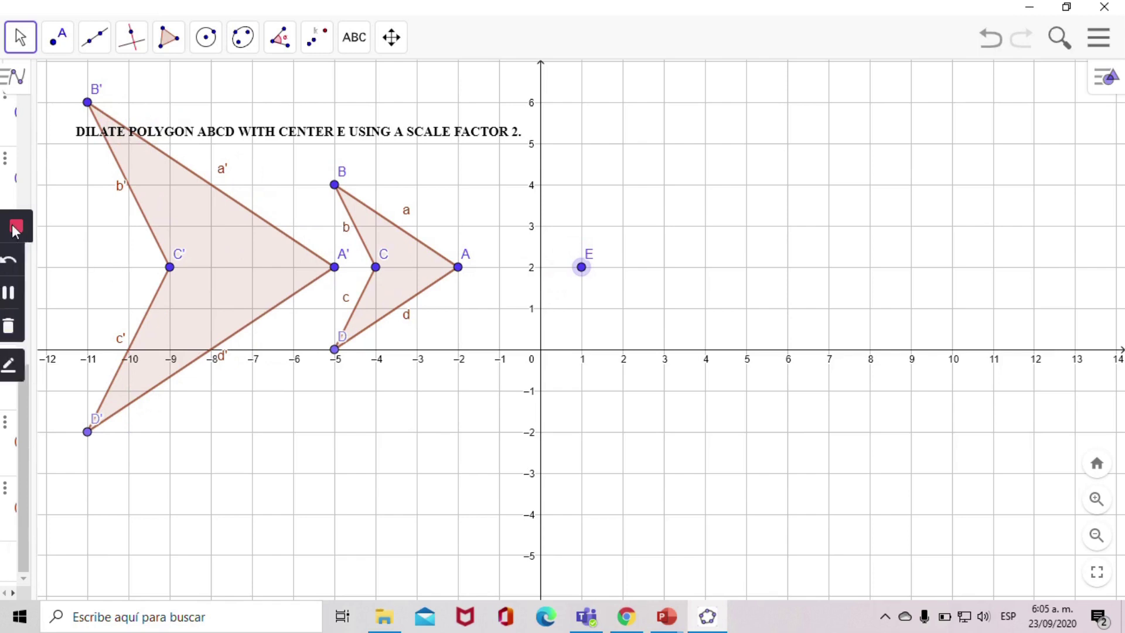
left_click(13, 367)
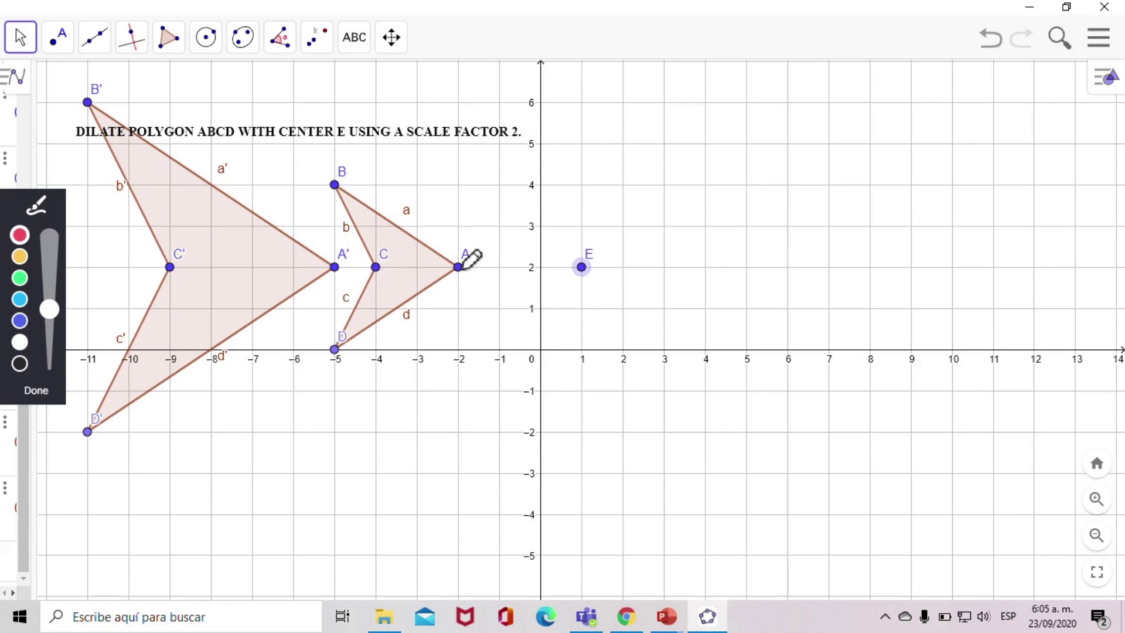
mouse_move(460, 267)
left_mouse_down()
mouse_move(521, 257)
mouse_move(582, 267)
left_mouse_up()
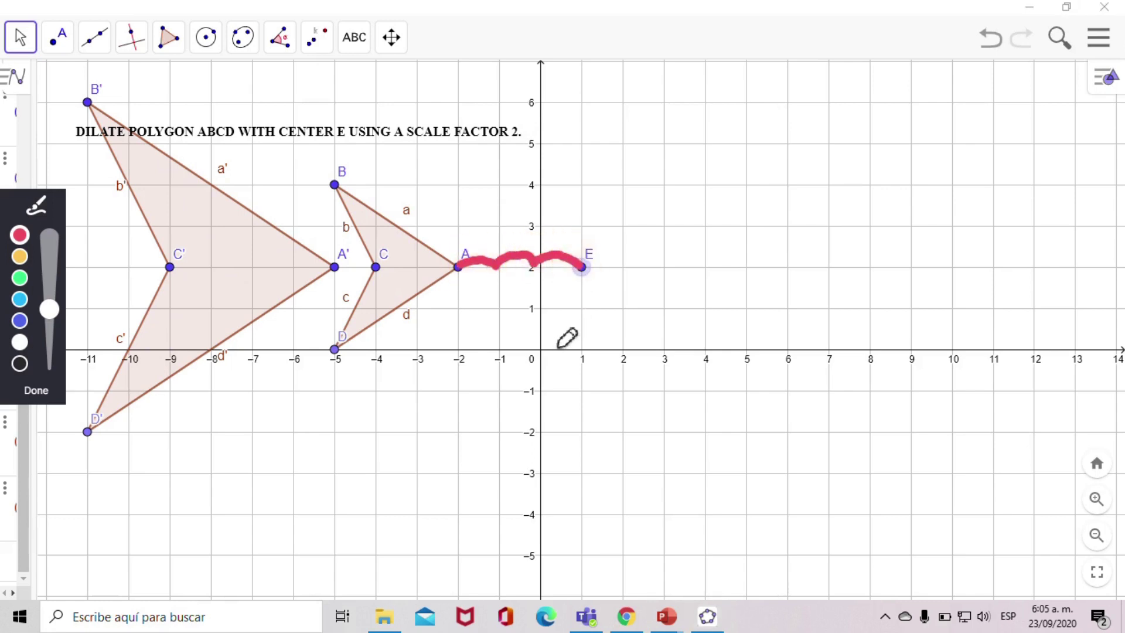
key("ctrl+z")
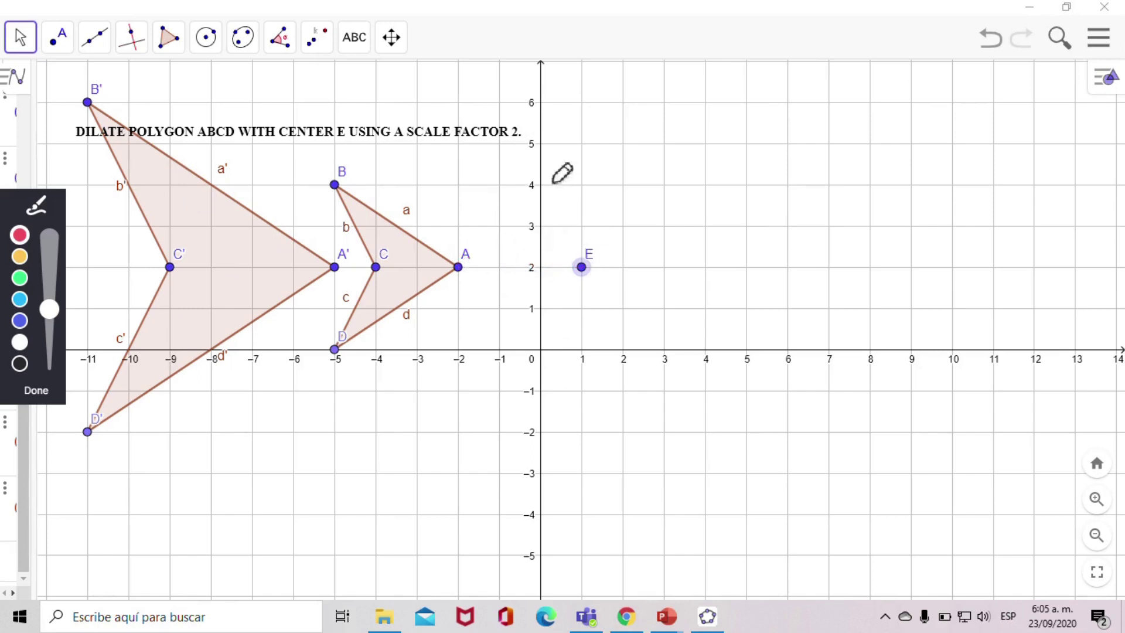
mouse_move(508, 122)
left_mouse_down()
mouse_move(512, 150)
mouse_move(528, 143)
mouse_move(508, 122)
left_mouse_up()
mouse_move(582, 267)
left_mouse_down()
mouse_move(513, 255)
mouse_move(495, 270)
mouse_move(480, 252)
mouse_move(456, 265)
mouse_move(336, 265)
left_mouse_up()
mouse_move(515, 120)
left_mouse_down()
mouse_move(498, 126)
mouse_move(531, 150)
mouse_move(531, 105)
mouse_move(511, 116)
left_mouse_up()
mouse_move(570, 243)
left_mouse_down()
mouse_move(550, 253)
mouse_move(574, 286)
mouse_move(606, 259)
mouse_move(561, 235)
left_mouse_up()
mouse_move(577, 269)
left_mouse_down()
mouse_move(594, 208)
mouse_move(579, 187)
left_mouse_up()
mouse_move(581, 268)
left_mouse_down()
mouse_move(587, 233)
mouse_move(602, 211)
mouse_move(584, 187)
mouse_move(583, 105)
left_mouse_up()
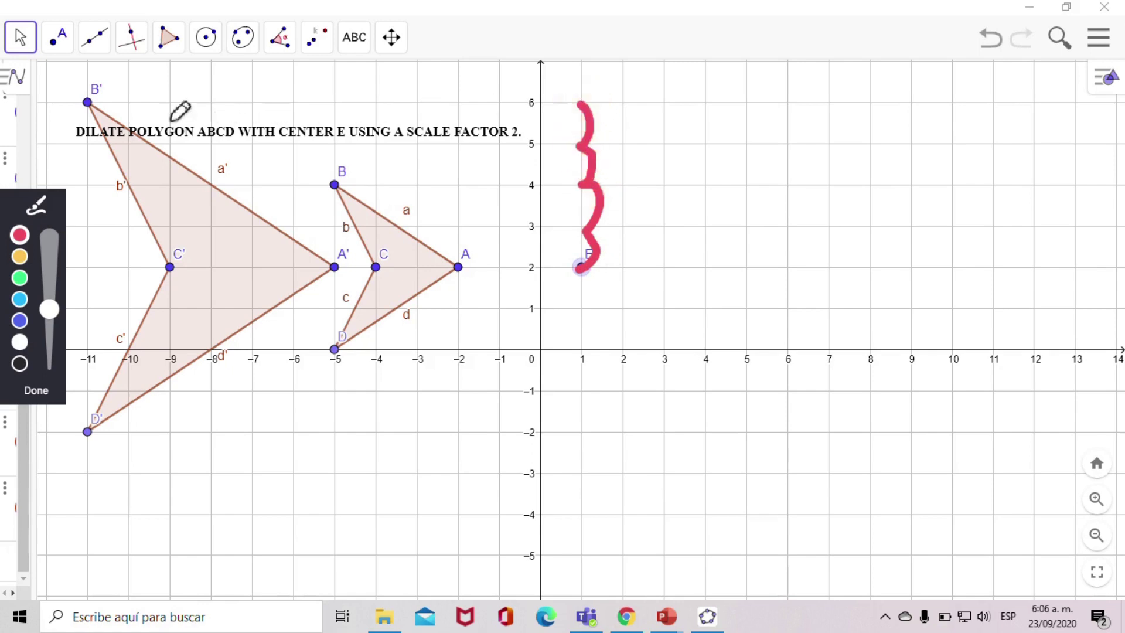
left_click_drag(88, 102, 593, 107)
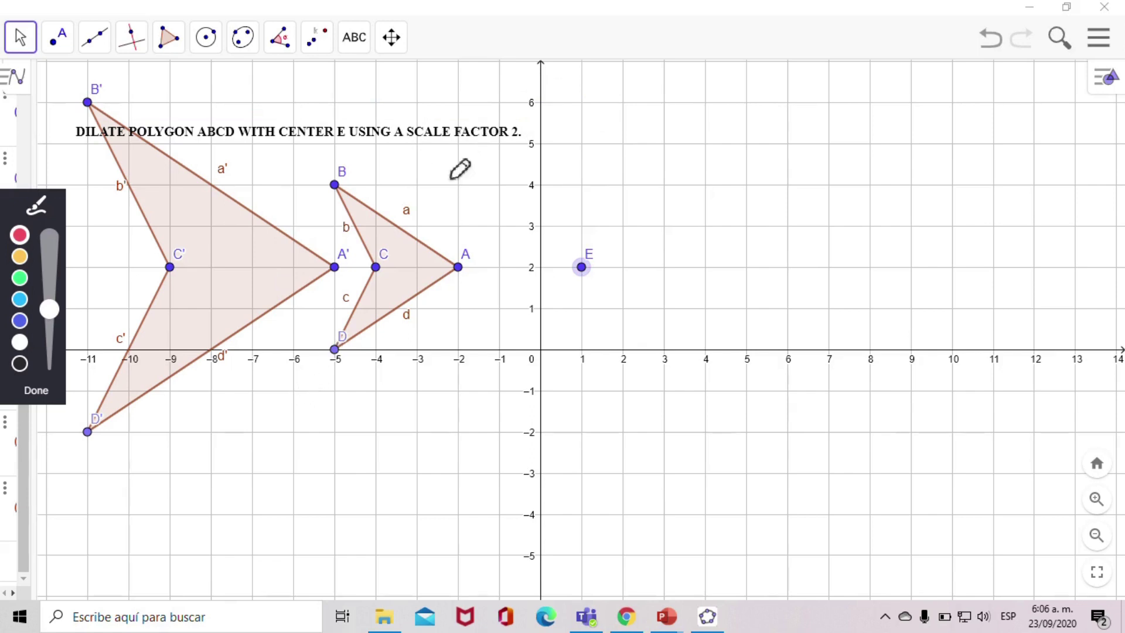
left_click(50, 392)
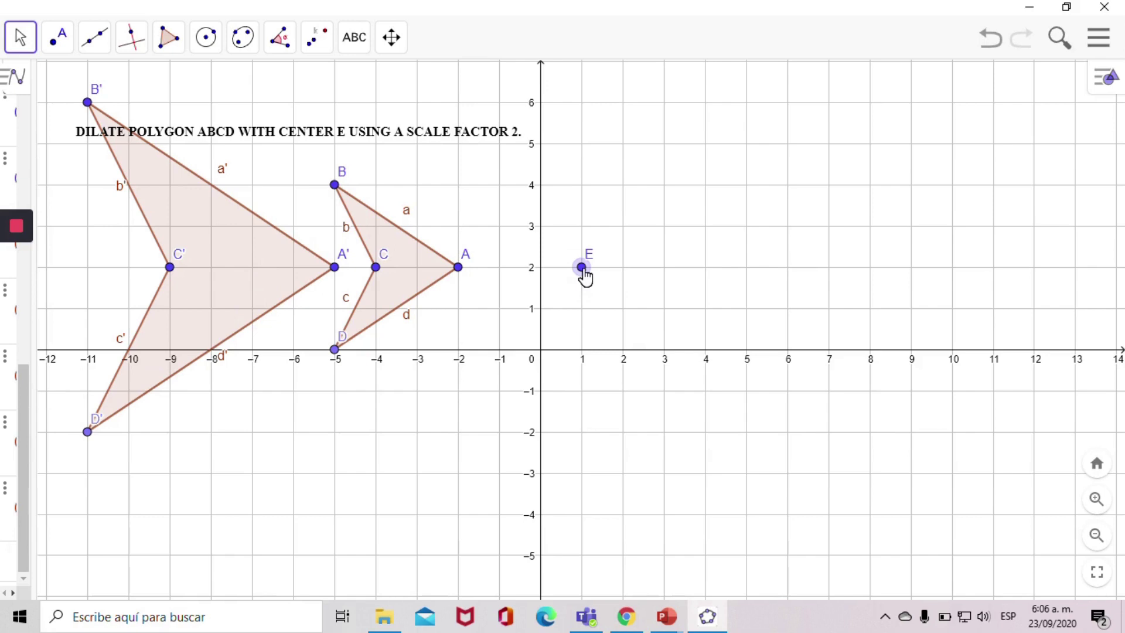
Undo the factor-2 dilation and dilate ABCD from E by 1/2 instead
key("ctrl+z")
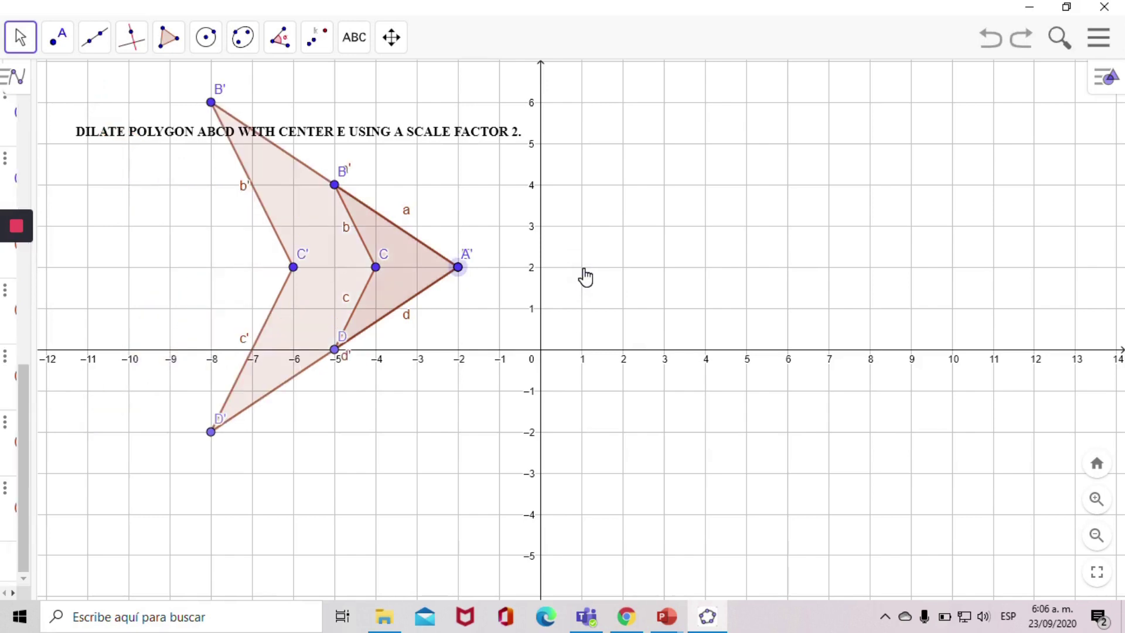
key("ctrl+z")
key("ctrl+z")
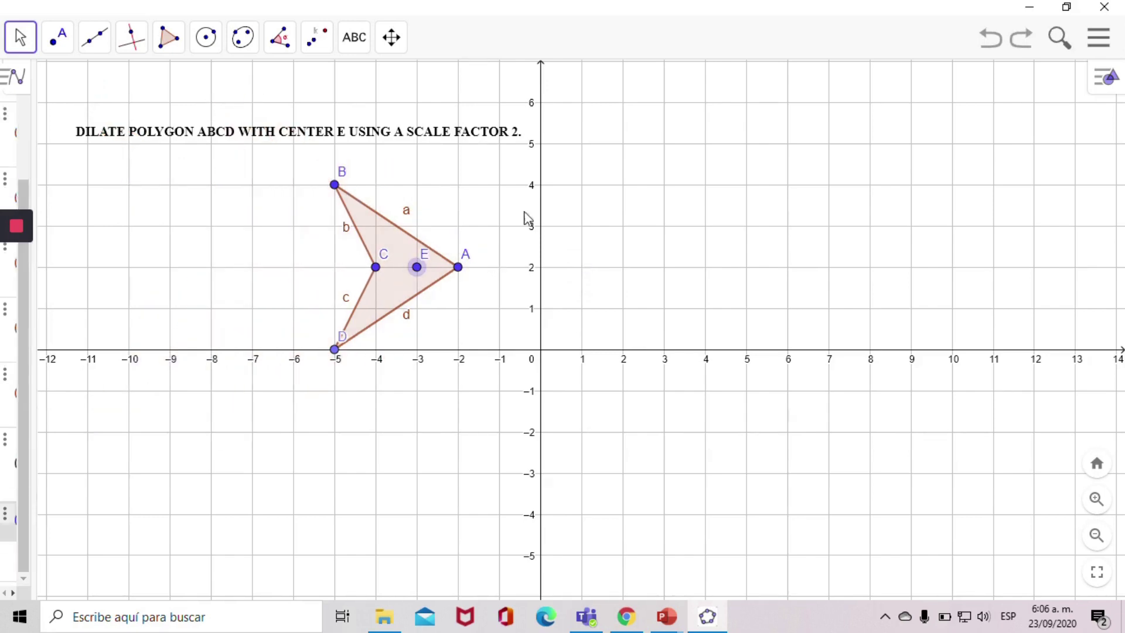
left_click(318, 50)
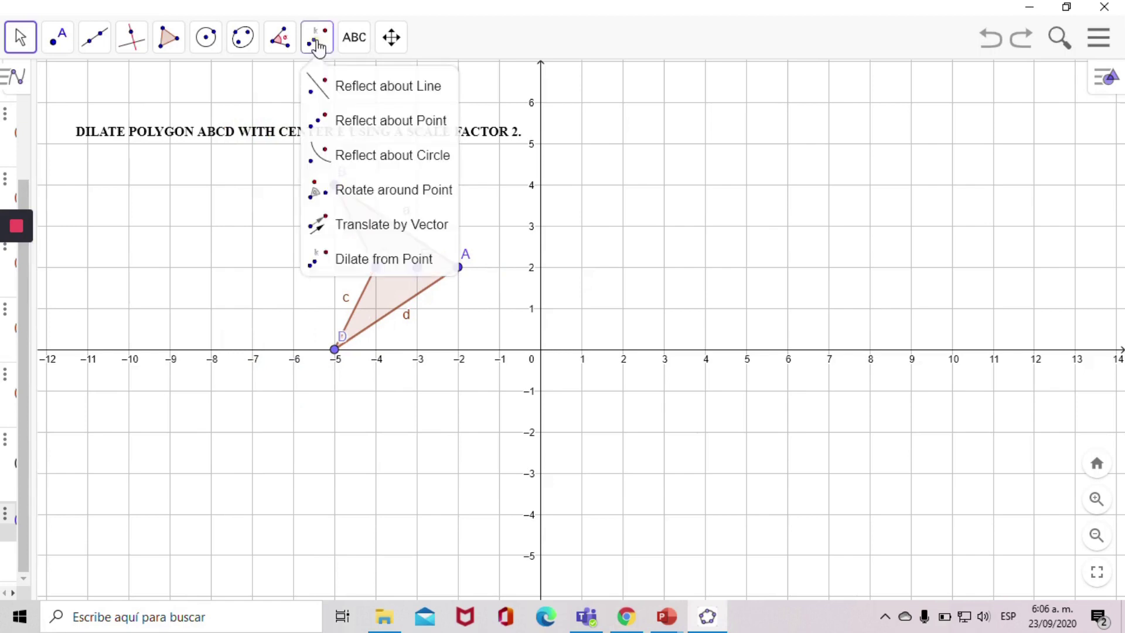
left_click(389, 258)
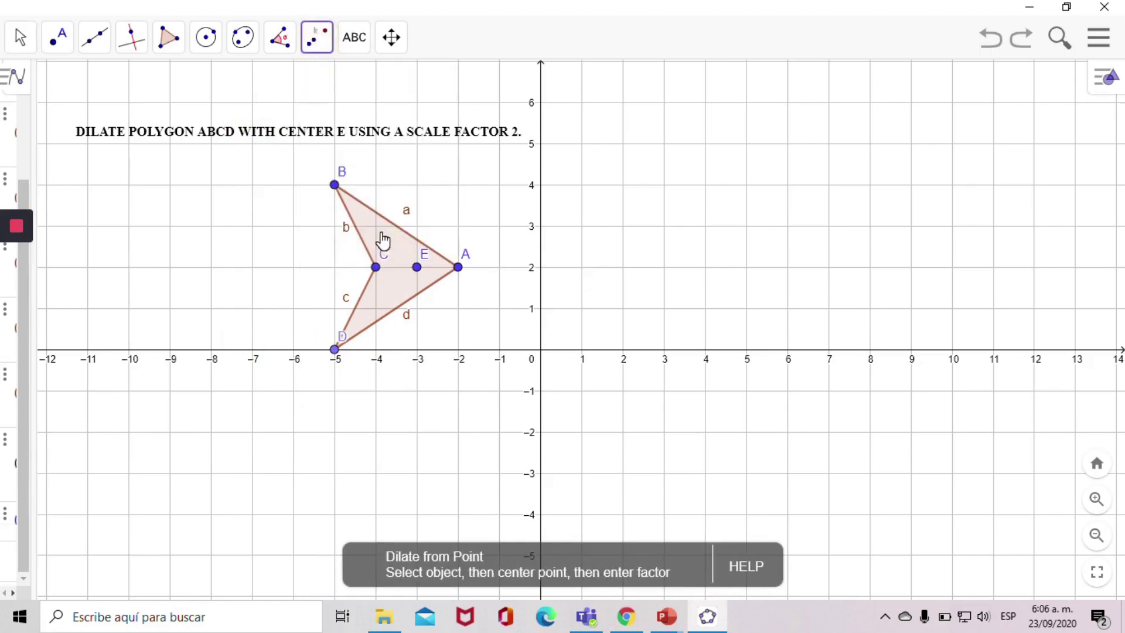
left_click(417, 268)
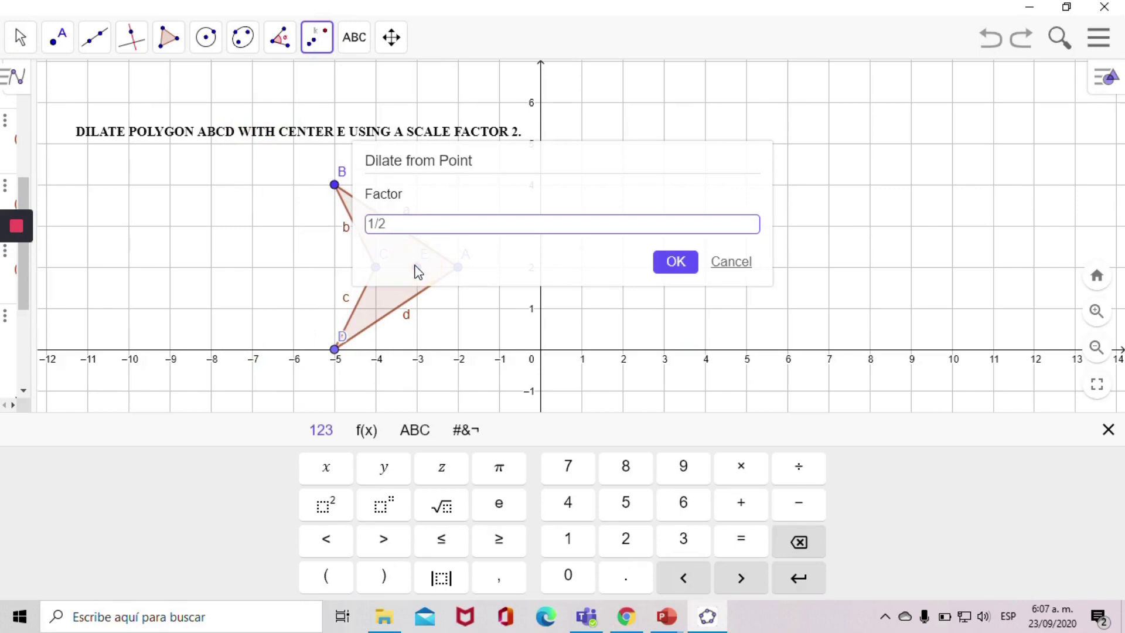
key("Return")
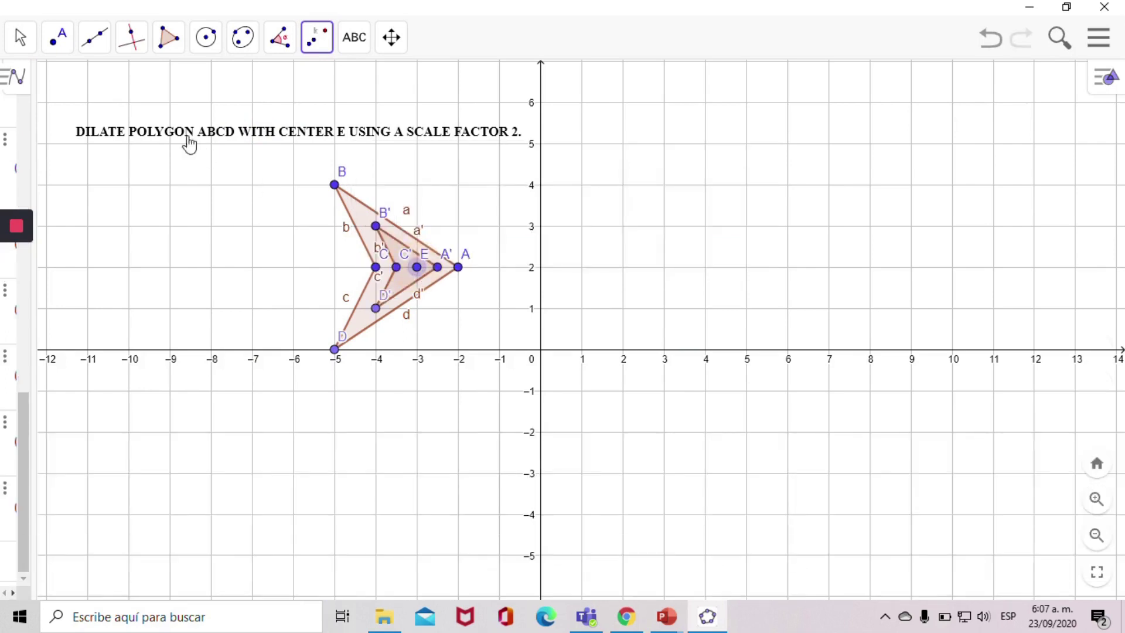
left_click(15, 48)
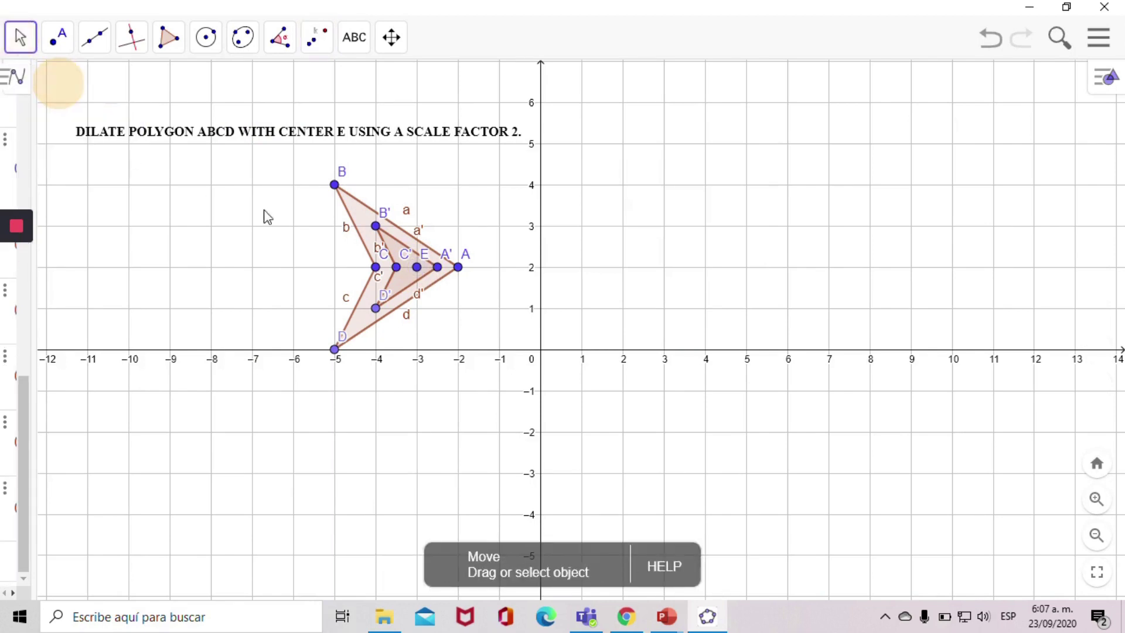
Drag centre E along y = 2 to (5, 2), shifting the half-size image right
left_click_drag(417, 268, 704, 280)
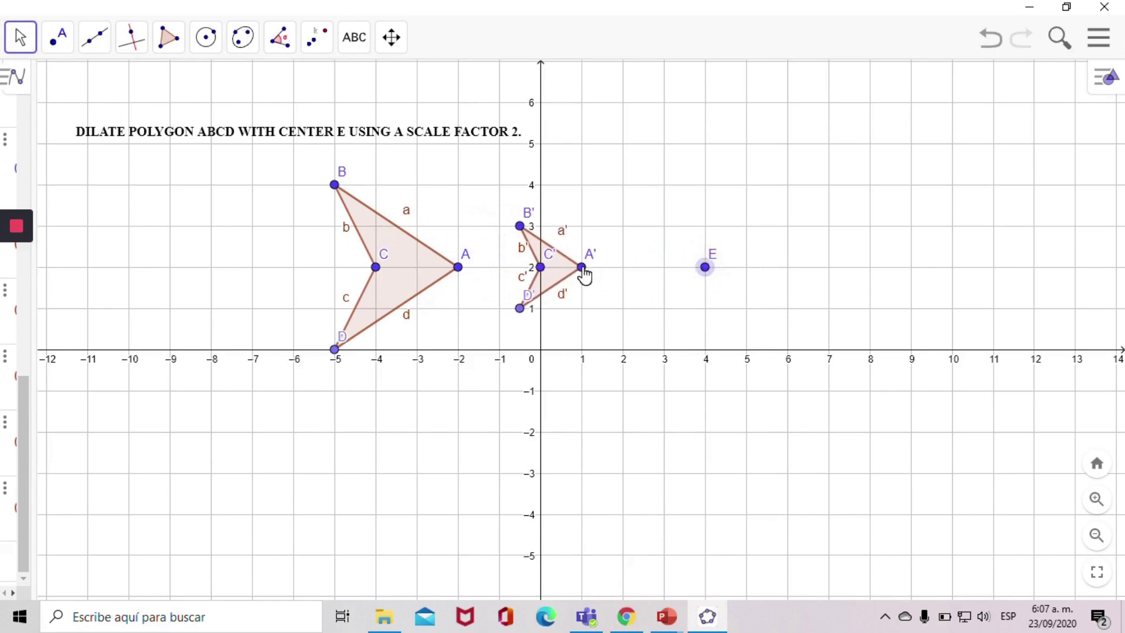
left_click_drag(706, 273, 749, 275)
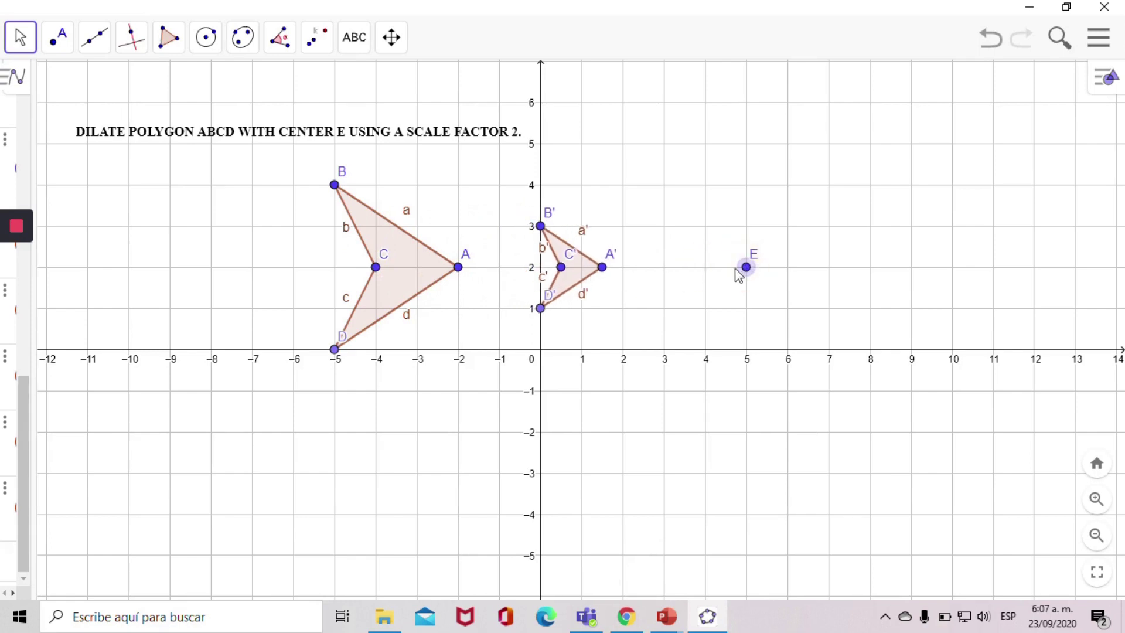
mouse_move(38, 235)
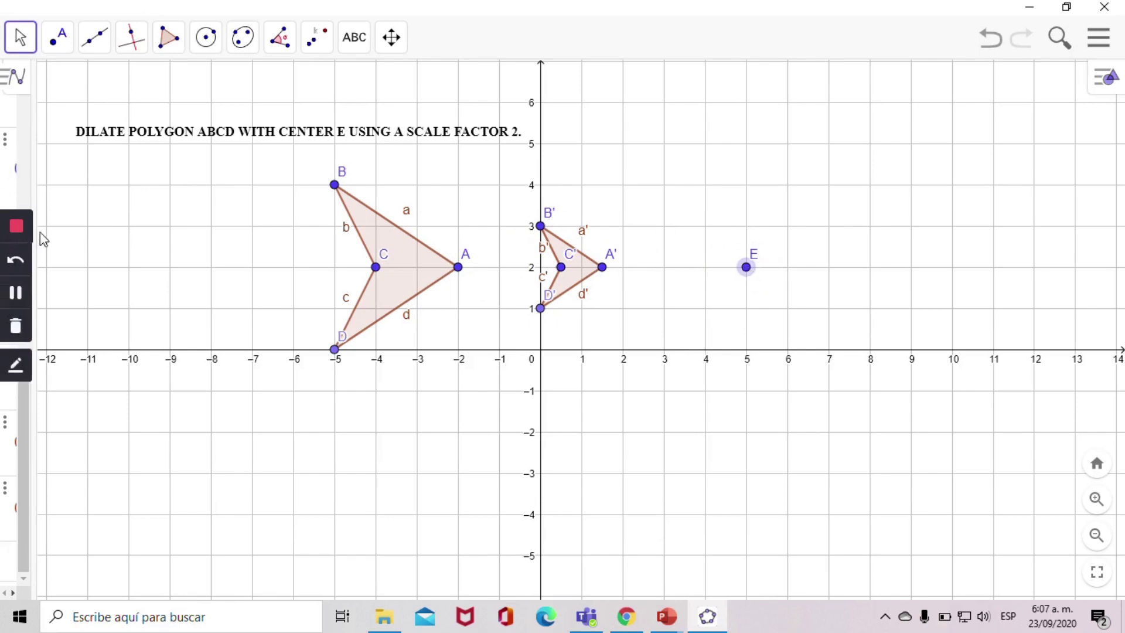
left_click(16, 368)
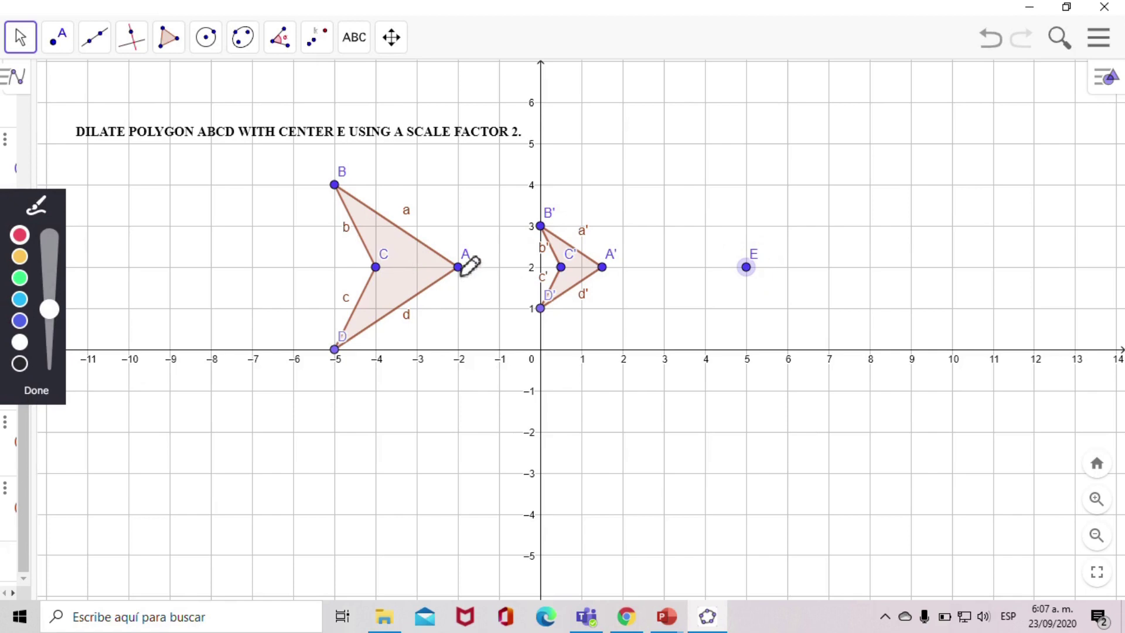
left_click_drag(745, 343, 745, 359)
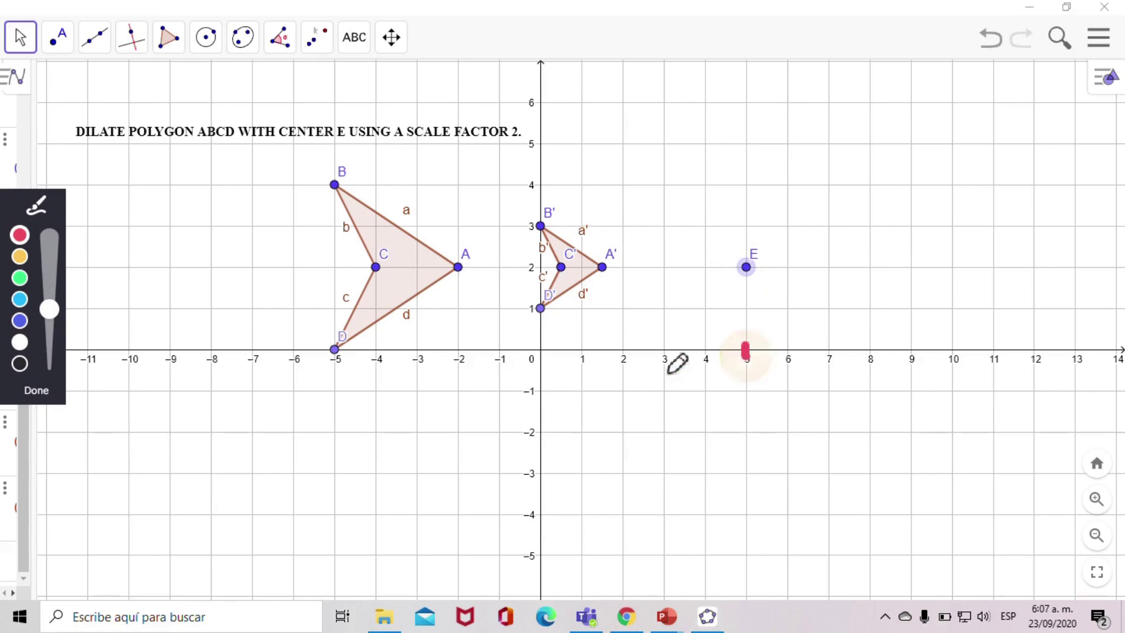
left_click_drag(456, 345, 455, 354)
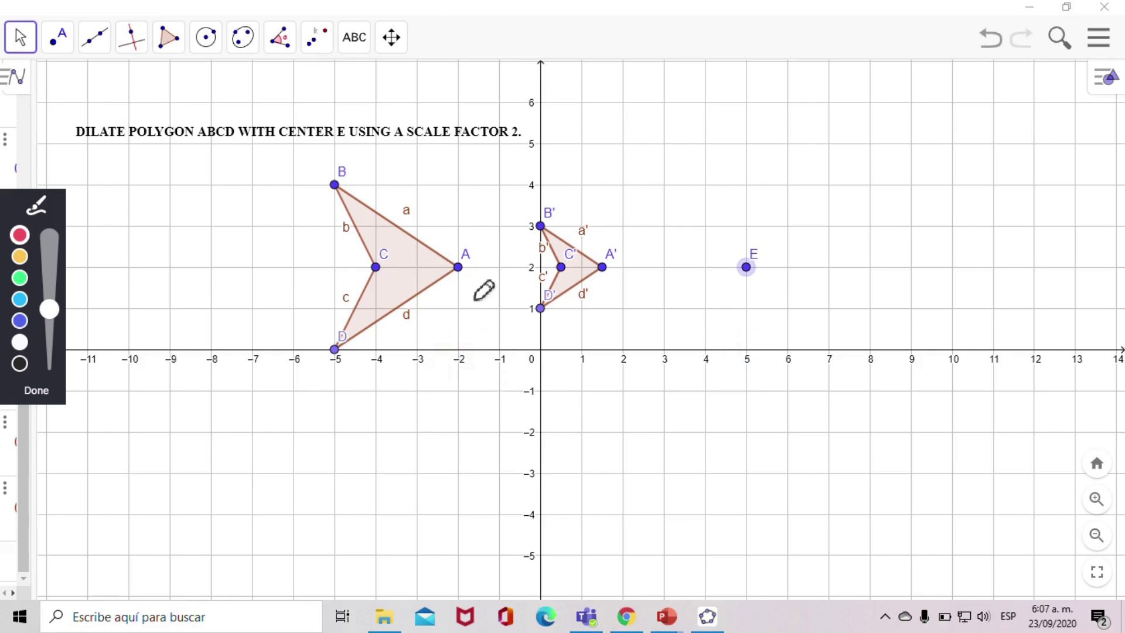
mouse_move(456, 269)
left_mouse_down()
mouse_move(521, 261)
mouse_move(624, 266)
left_mouse_up()
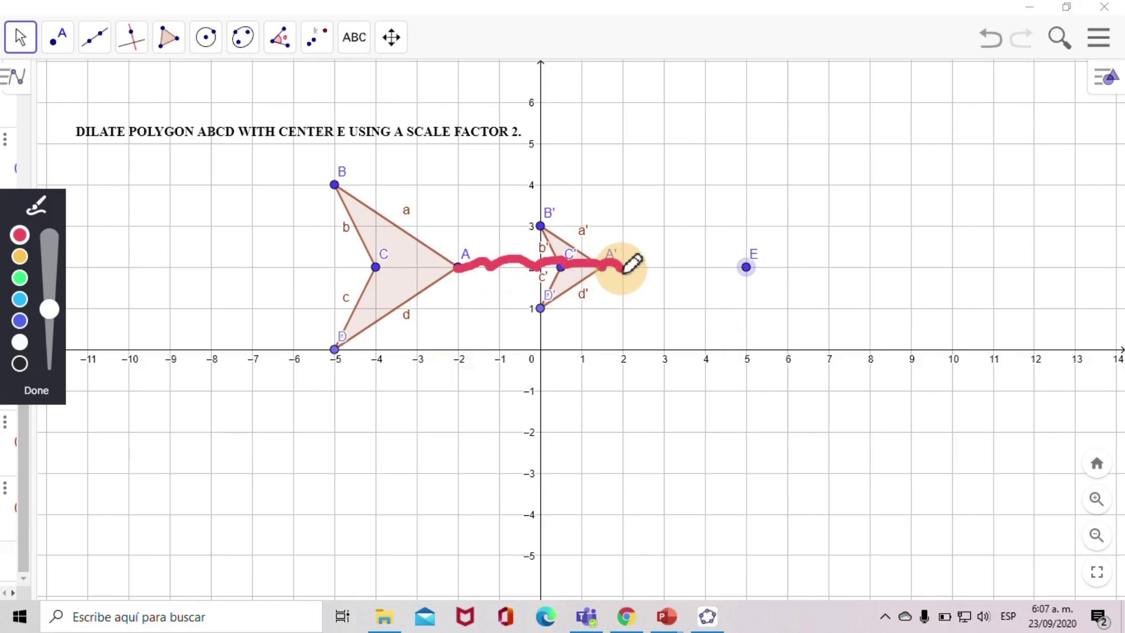
key("ctrl+z")
left_click_drag(459, 268, 753, 268)
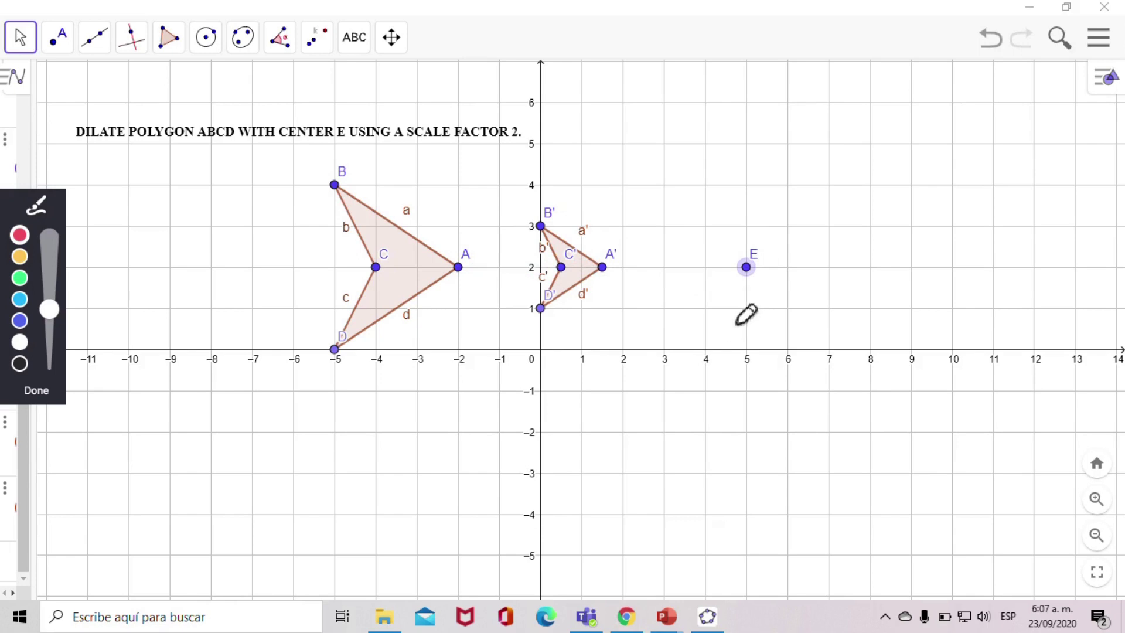
mouse_move(748, 269)
left_mouse_down()
mouse_move(666, 270)
mouse_move(647, 259)
mouse_move(591, 281)
mouse_move(586, 258)
mouse_move(611, 248)
mouse_move(624, 275)
left_mouse_up()
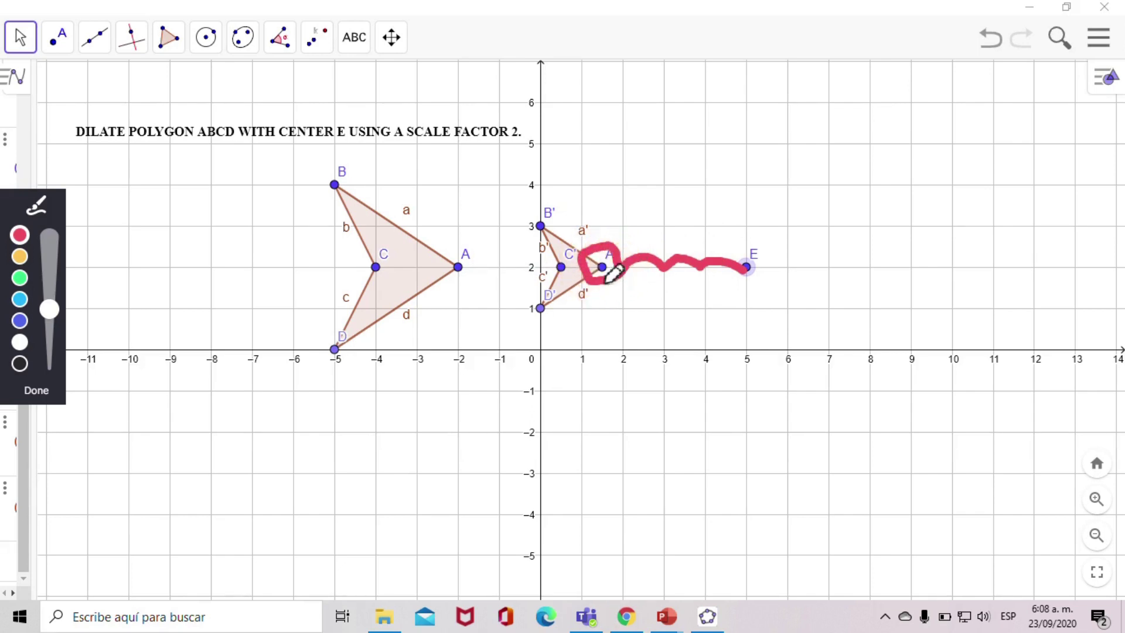
left_click_drag(601, 338, 601, 364)
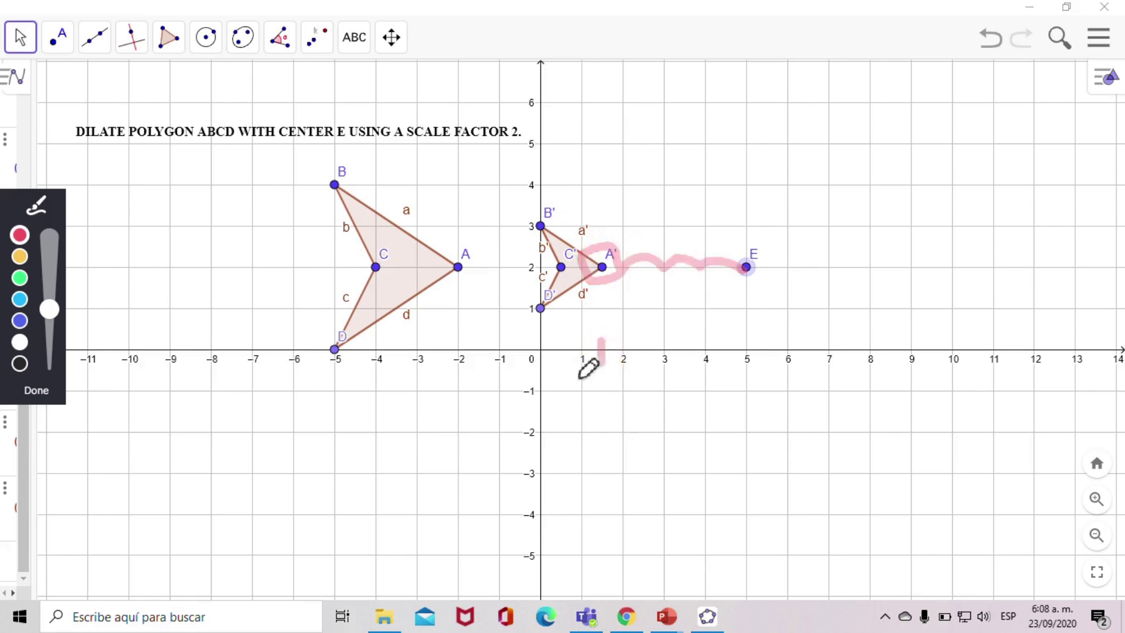
mouse_move(579, 370)
left_mouse_down()
mouse_move(610, 395)
mouse_move(629, 373)
left_mouse_up()
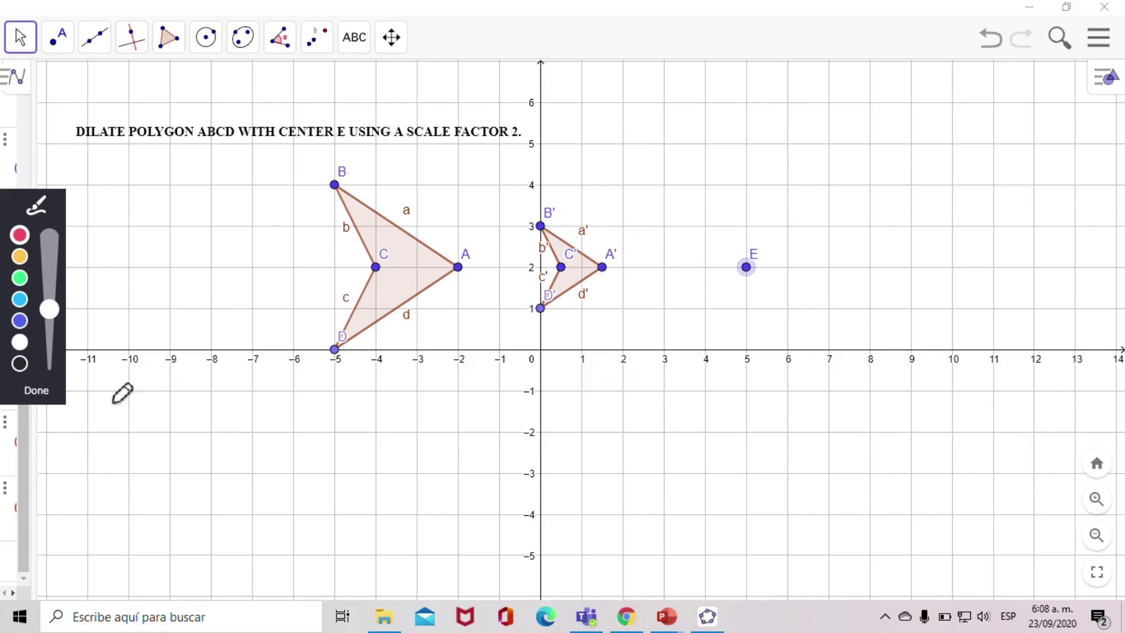
left_click(41, 394)
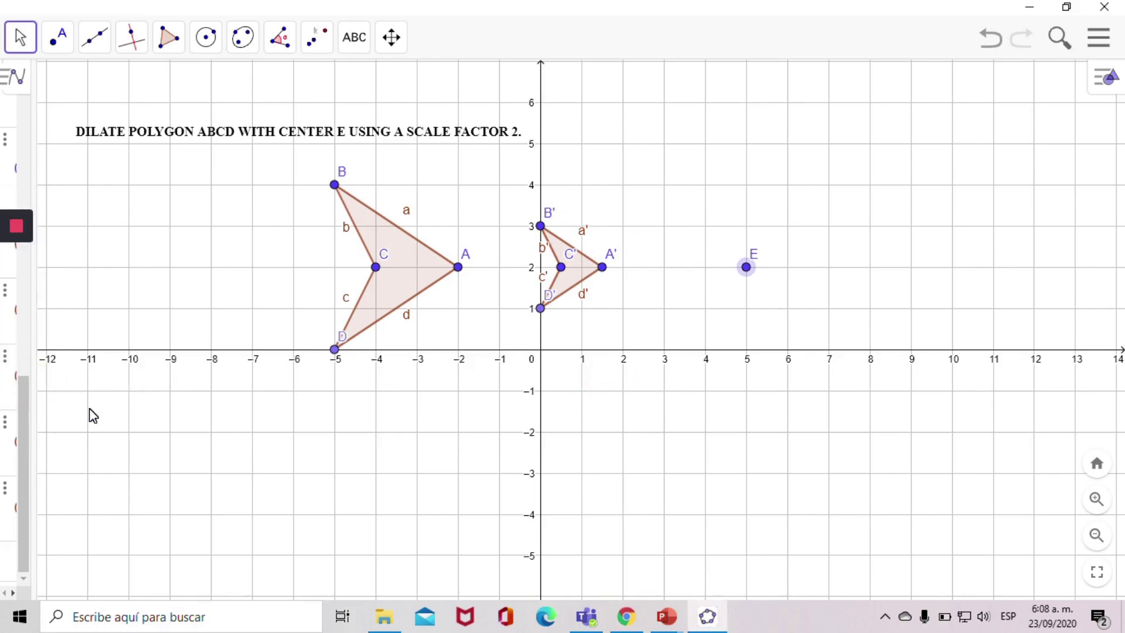
mouse_move(12, 234)
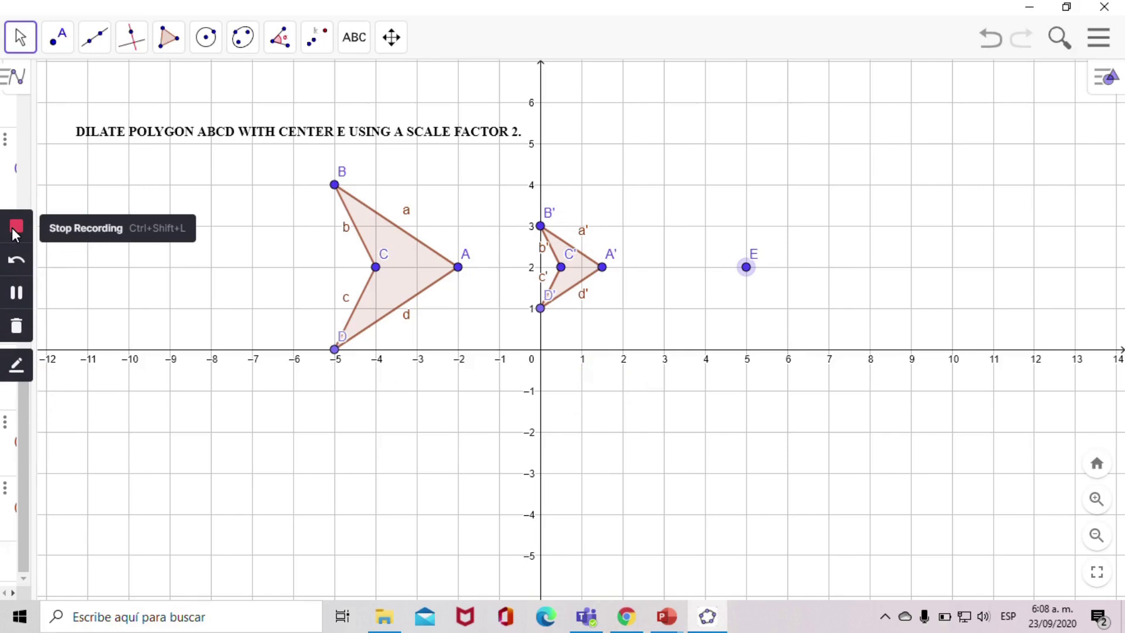